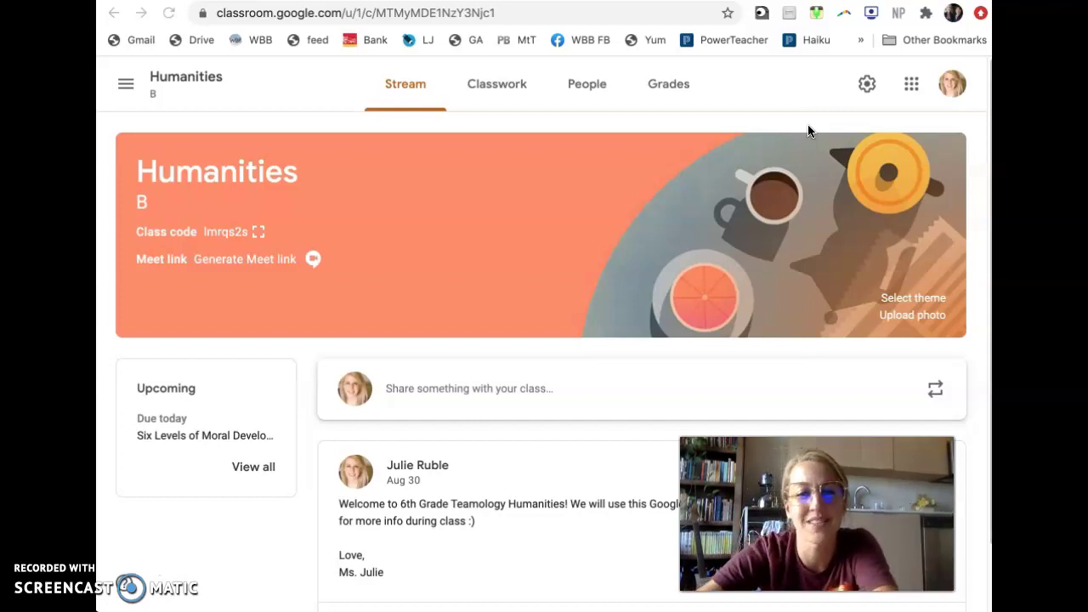
Open the Flipgrid link from the Book Chat Recording assignment in Classwork and go to the Book Chats response page
{"action": "left_click", "coordinate": [490, 88]}
{"action": "left_click", "coordinate": [490, 90]}
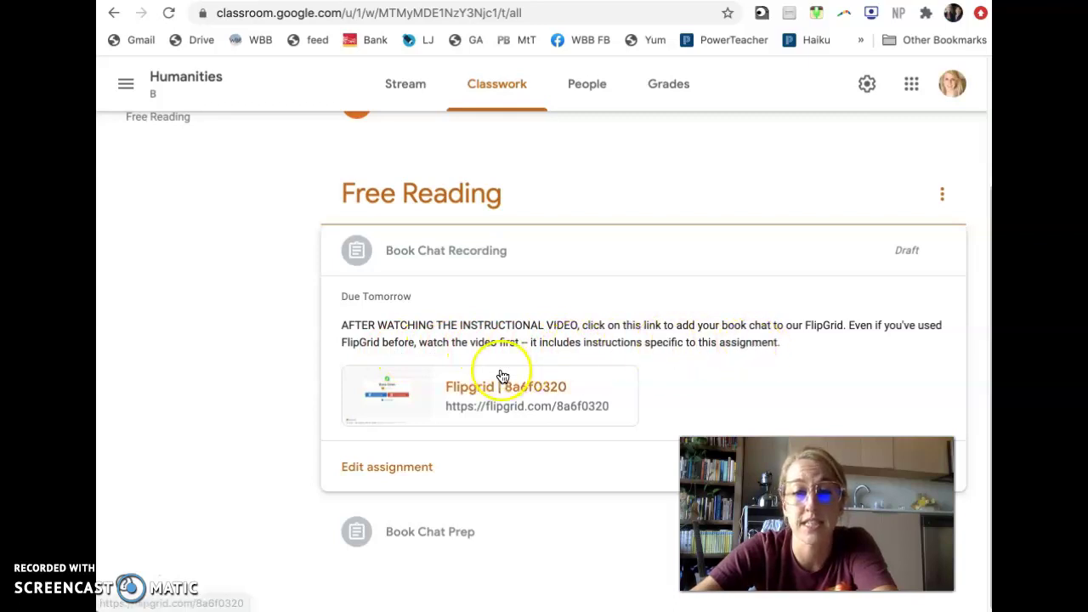
{"action": "left_click", "coordinate": [474, 395]}
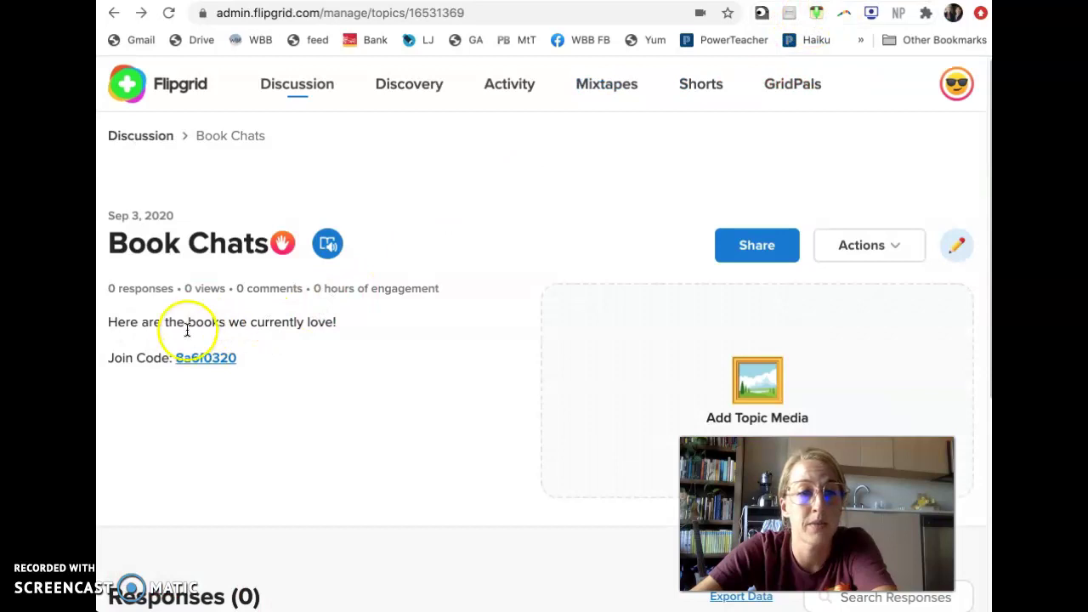
{"action": "left_click", "coordinate": [195, 358]}
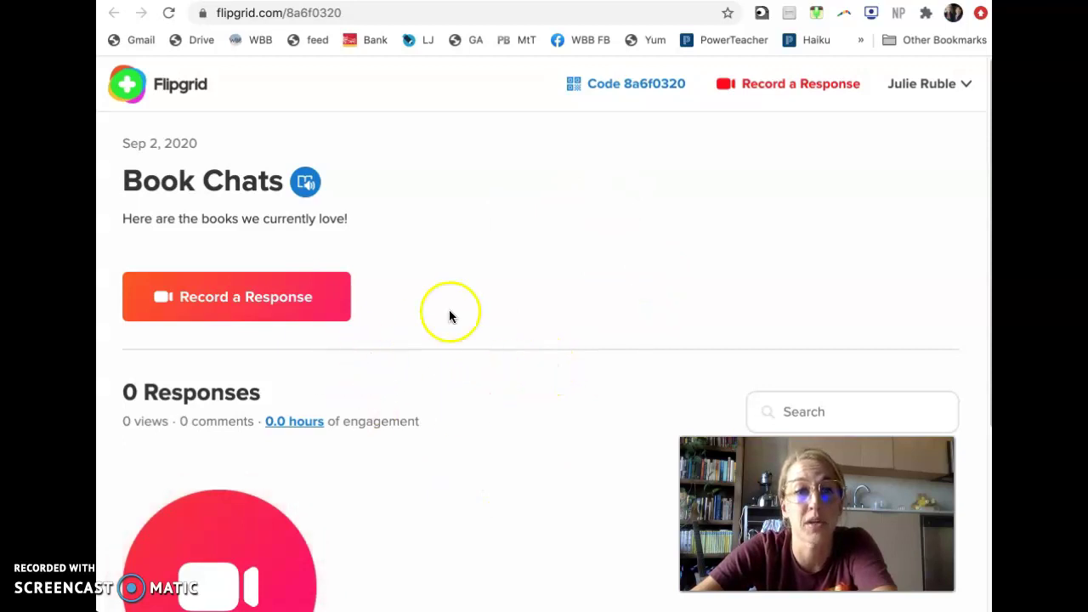
{"action": "left_click_drag", "start_coordinate": [126, 180], "coordinate": [298, 184]}
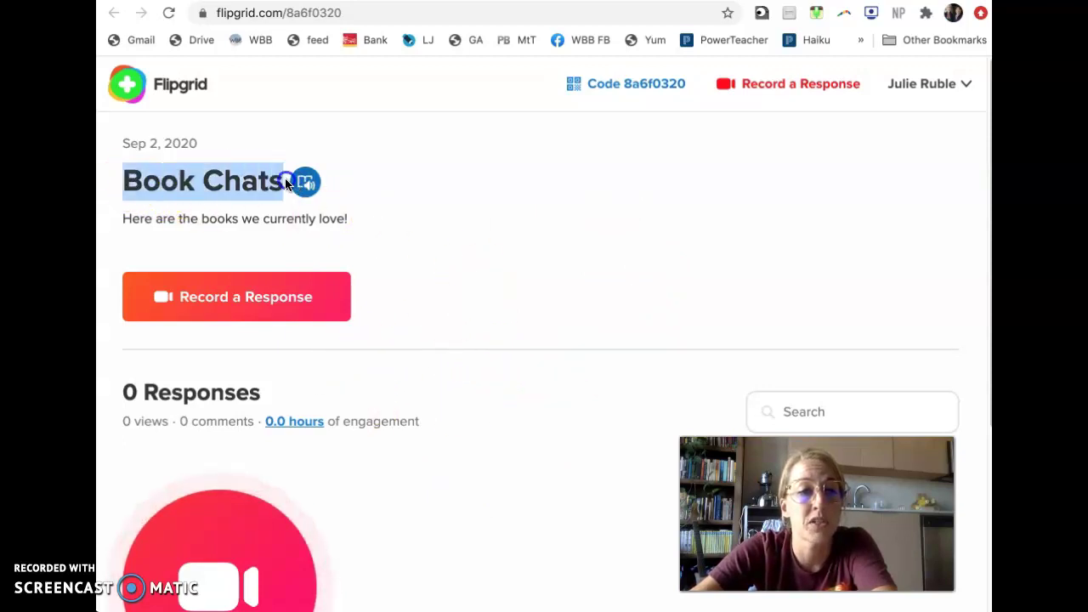
{"action": "left_click_drag", "start_coordinate": [140, 219], "coordinate": [331, 224]}
{"action": "left_click", "coordinate": [601, 321]}
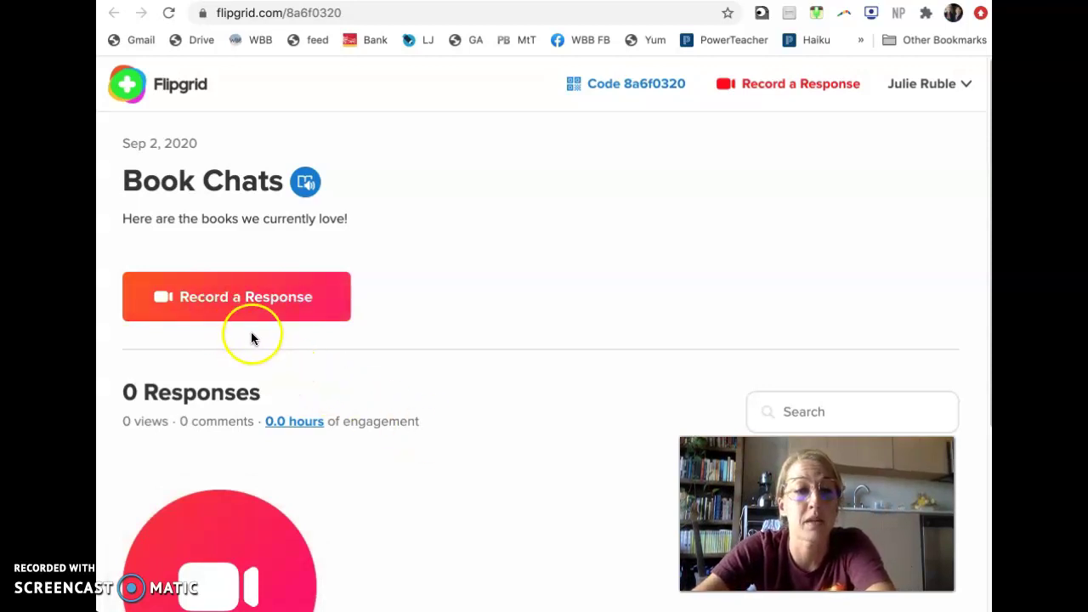
Begin a new response to the Book Chats topic and choose to record the screen
{"action": "left_click", "coordinate": [236, 296]}
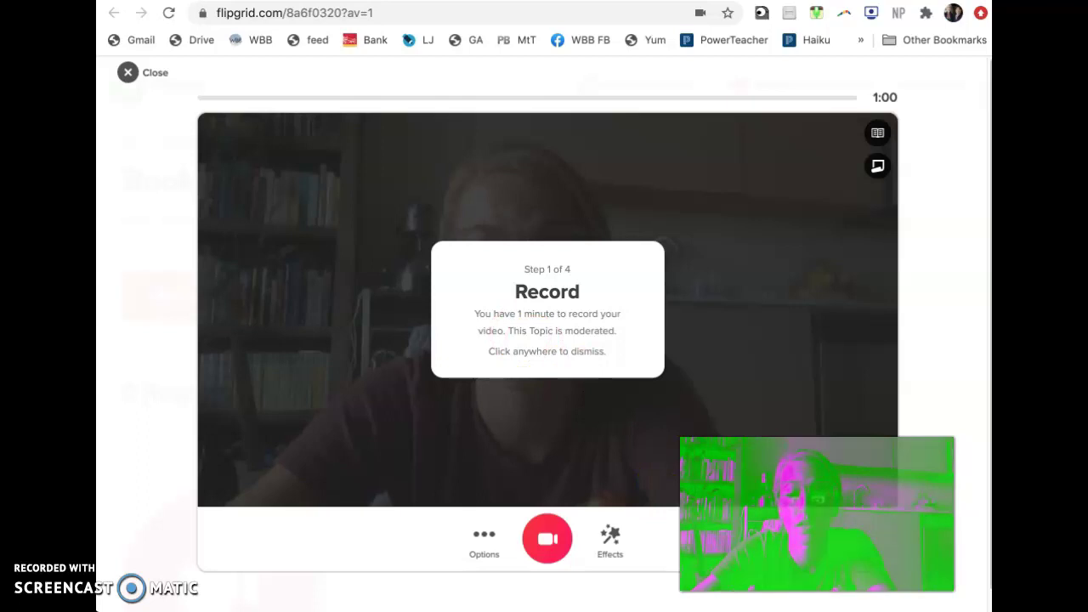
{"action": "left_click", "coordinate": [482, 539]}
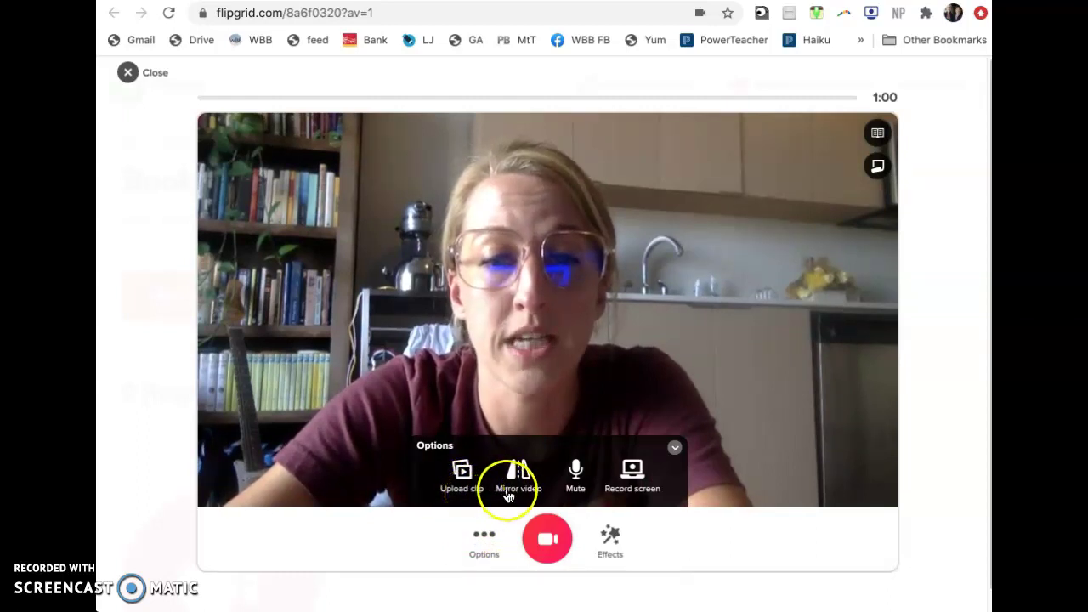
{"action": "left_click", "coordinate": [633, 481]}
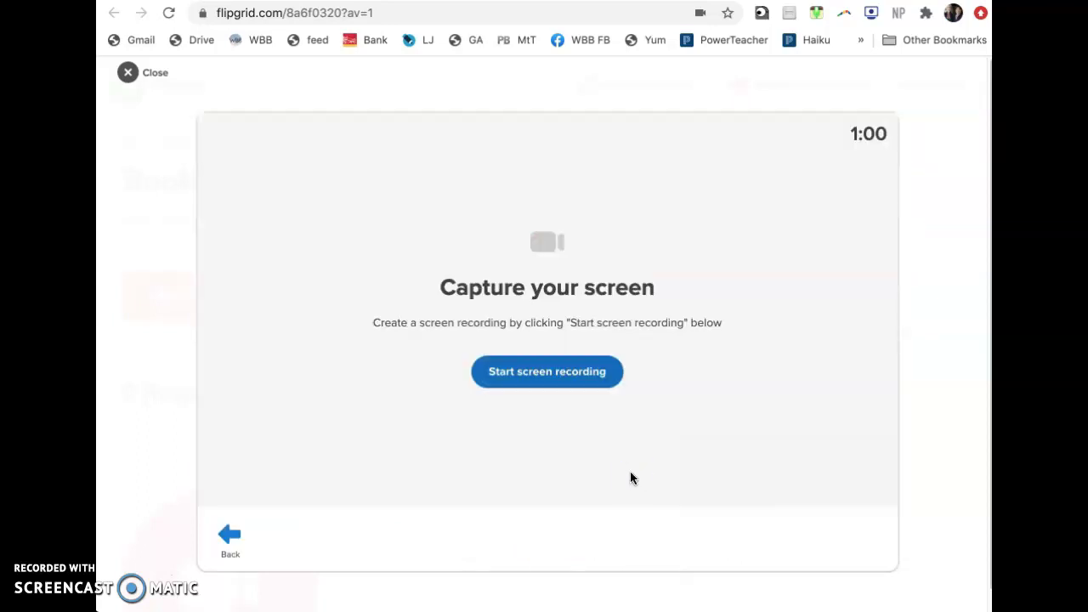
Start the screen recording, sharing the Book Chat - Class B application window
{"action": "left_click", "coordinate": [528, 379]}
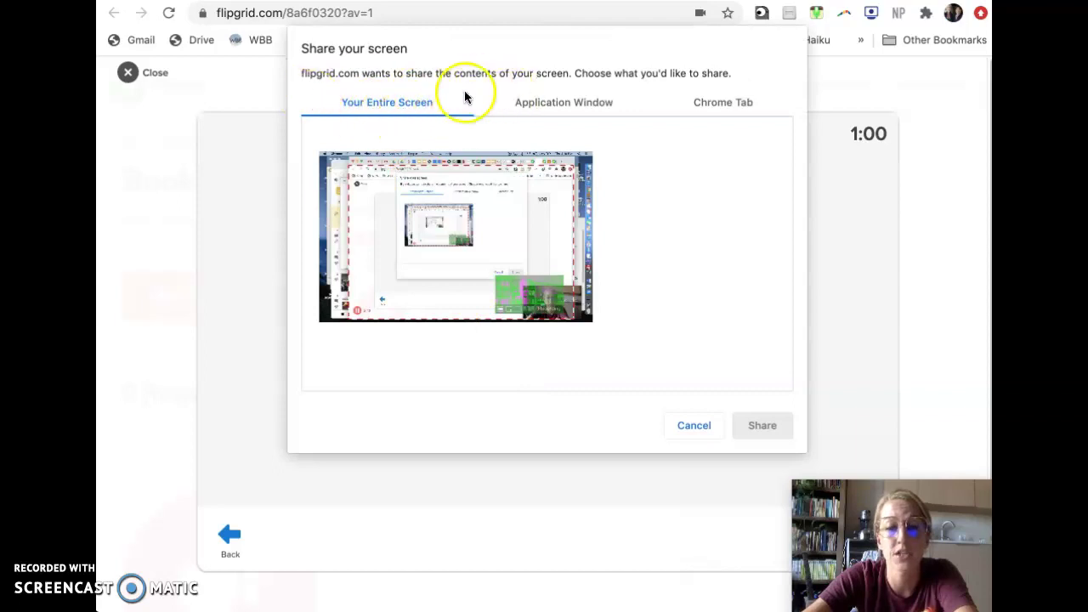
{"action": "left_click", "coordinate": [577, 107]}
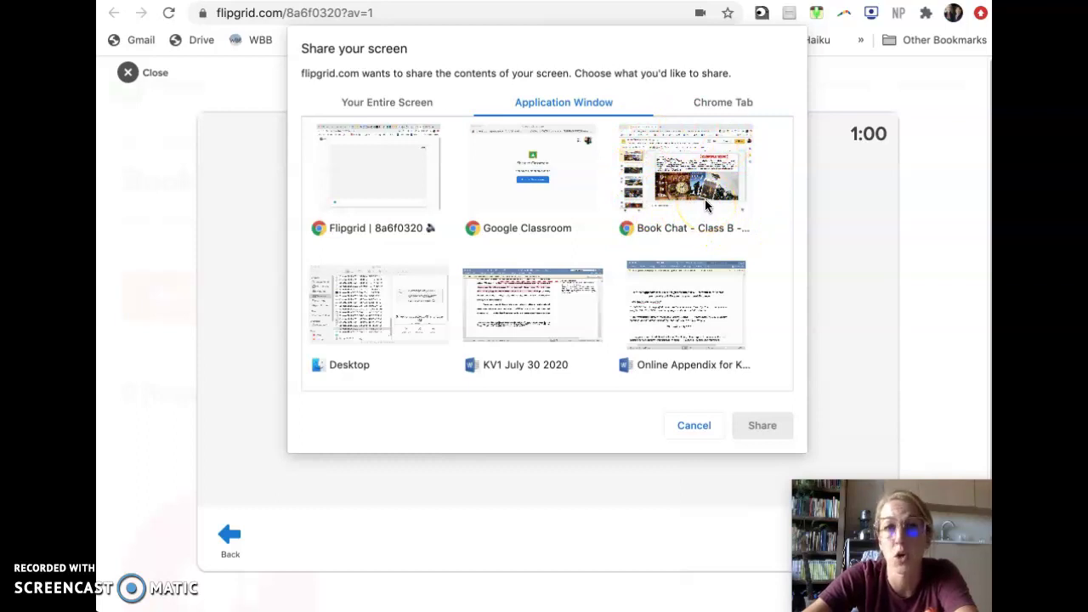
{"action": "left_click", "coordinate": [705, 204]}
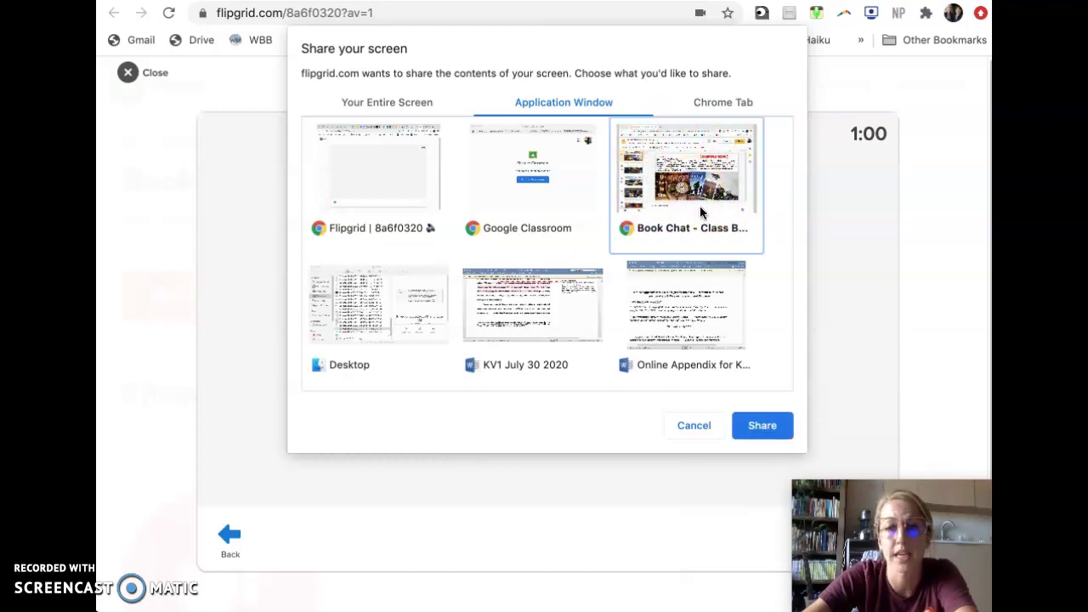
{"action": "left_click", "coordinate": [751, 422]}
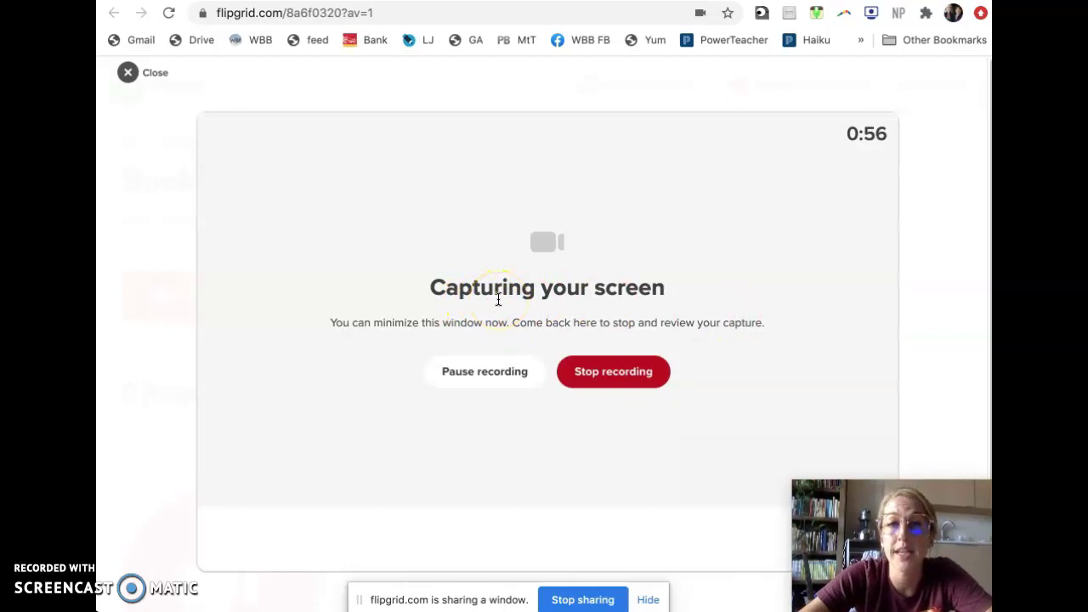
Switch to Google Slides to present the example slide's name line, and return to Flipgrid to stop the recording
{"action": "key", "text": "super+Tab"}
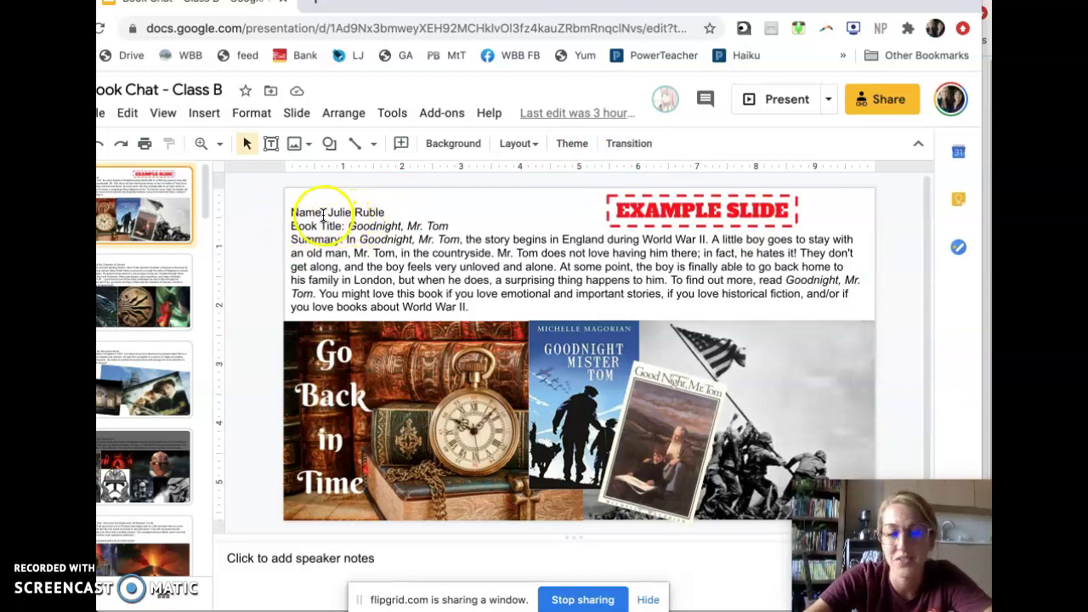
{"action": "left_click_drag", "start_coordinate": [291, 212], "coordinate": [375, 213]}
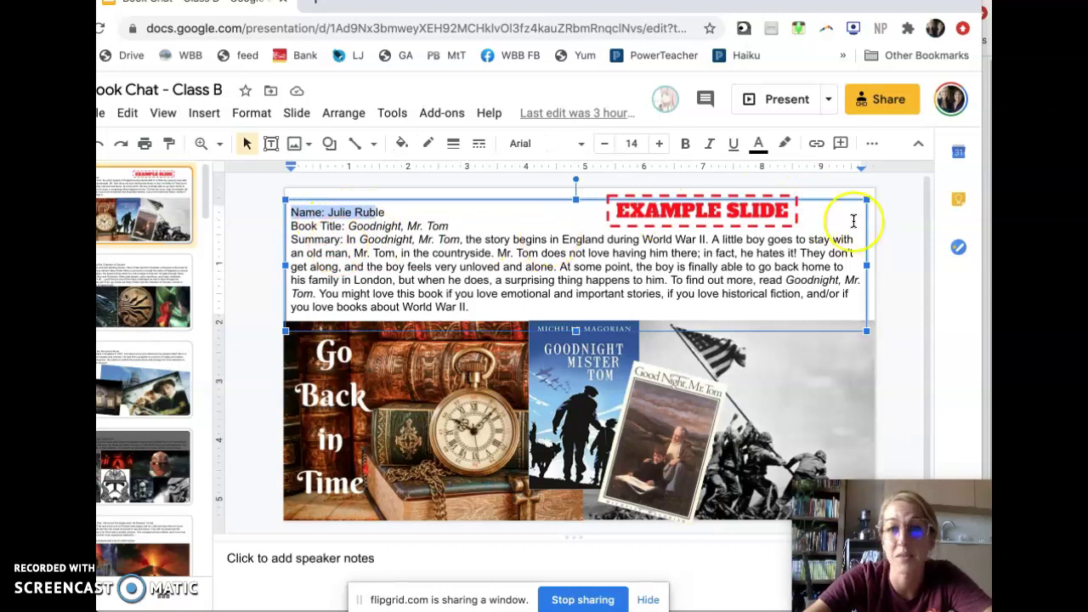
{"action": "left_click", "coordinate": [894, 238]}
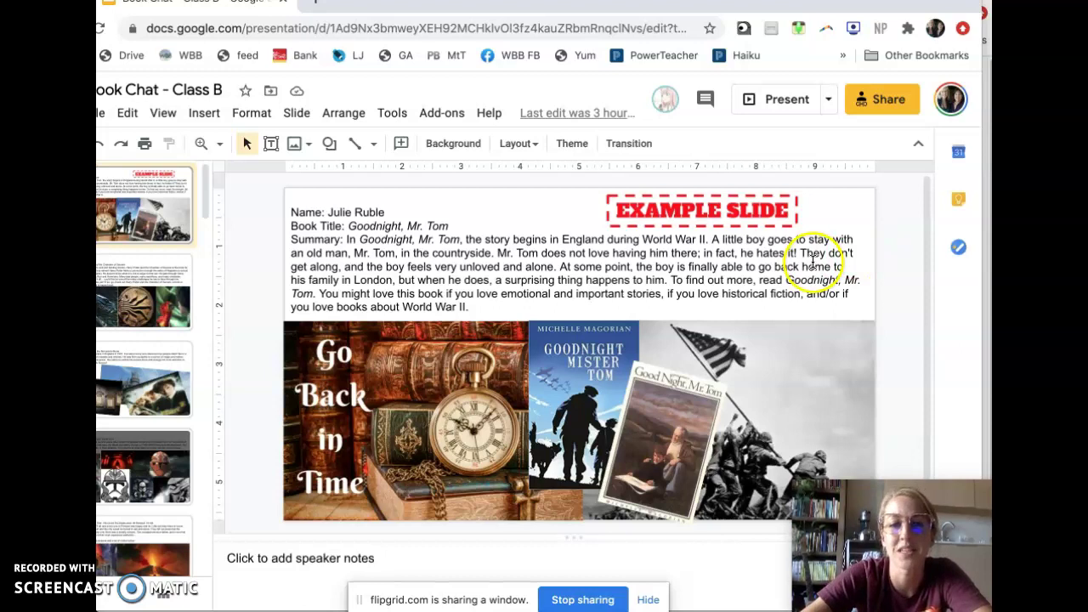
{"action": "left_click", "coordinate": [853, 39]}
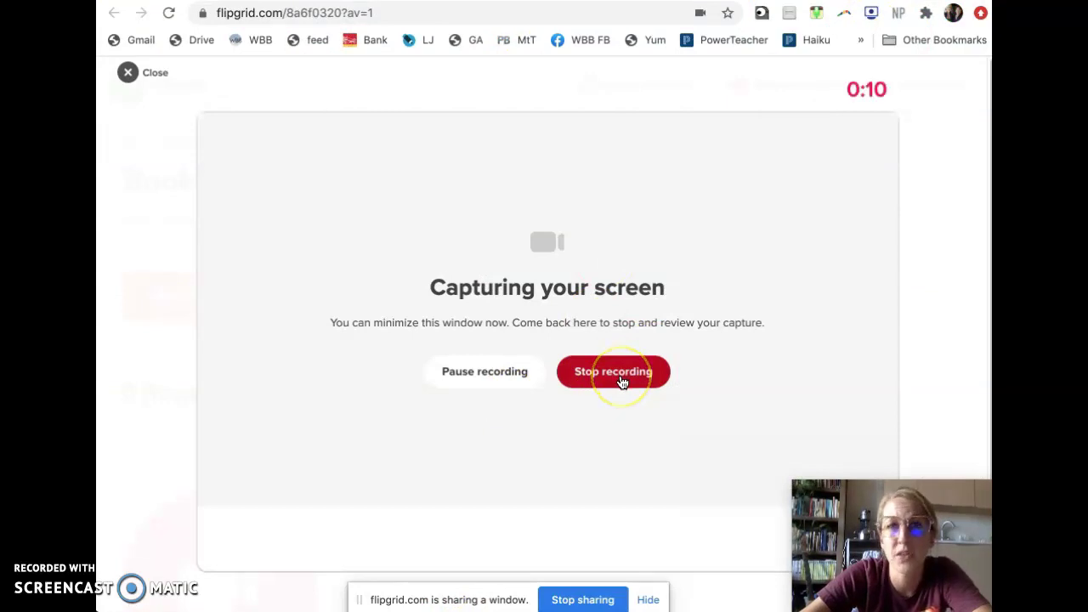
{"action": "left_click", "coordinate": [622, 381]}
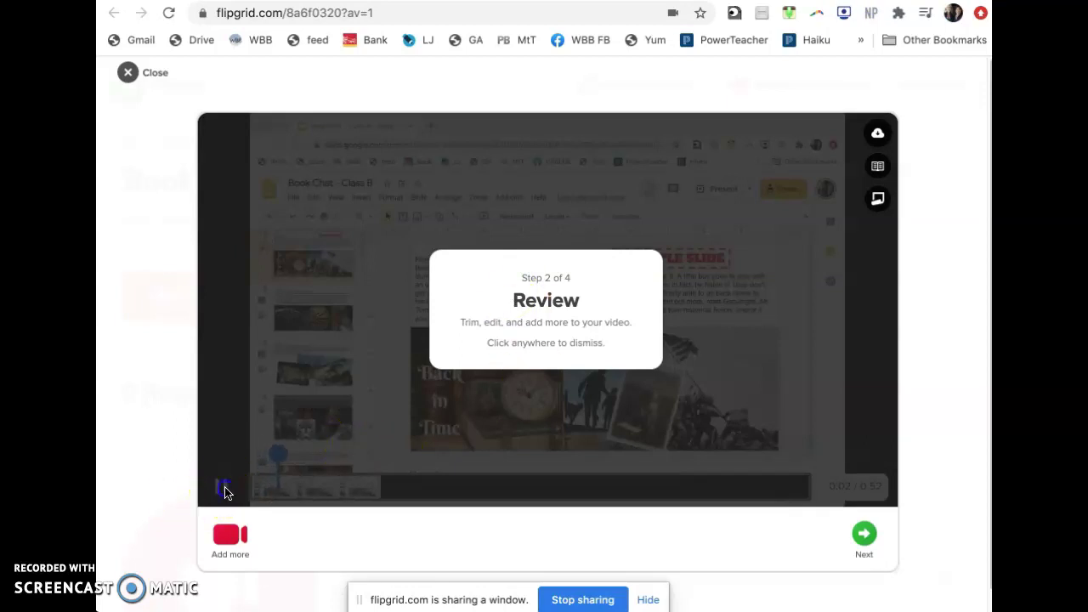
Stop sharing the window and accept the recorded clip to proceed to the selfie stage
{"action": "left_click", "coordinate": [225, 491]}
{"action": "left_click", "coordinate": [225, 488]}
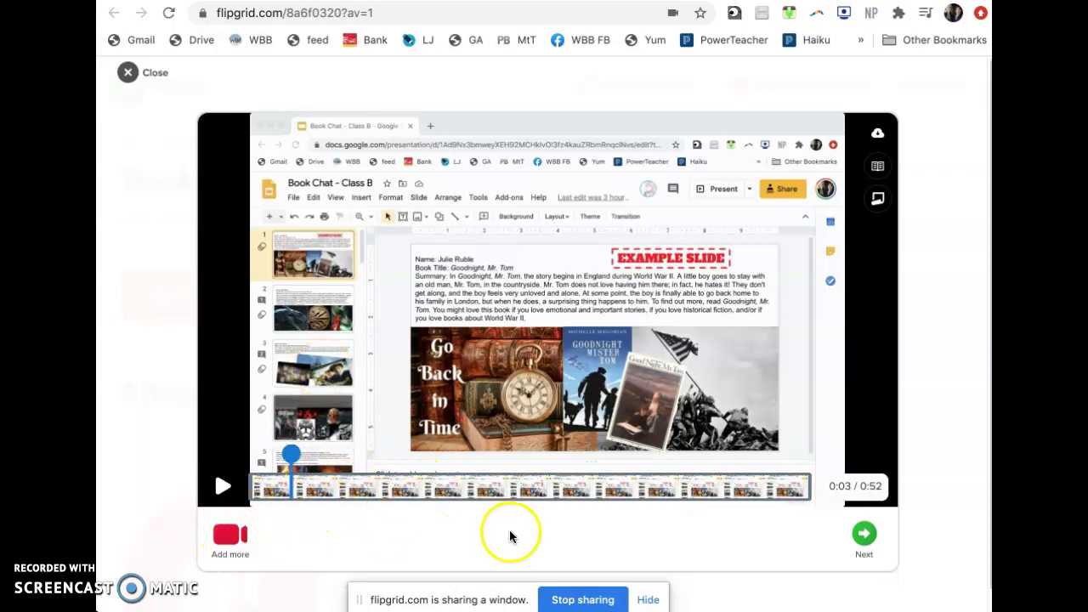
{"action": "scroll", "coordinate": [510, 535], "scroll_direction": "down", "scroll_amount": 1}
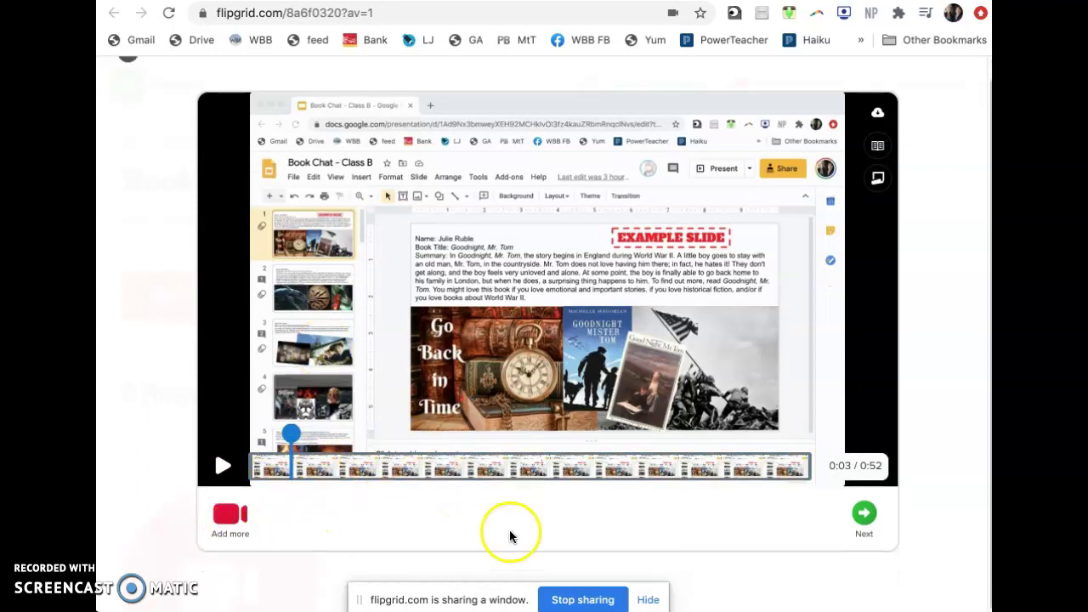
{"action": "left_click", "coordinate": [567, 599]}
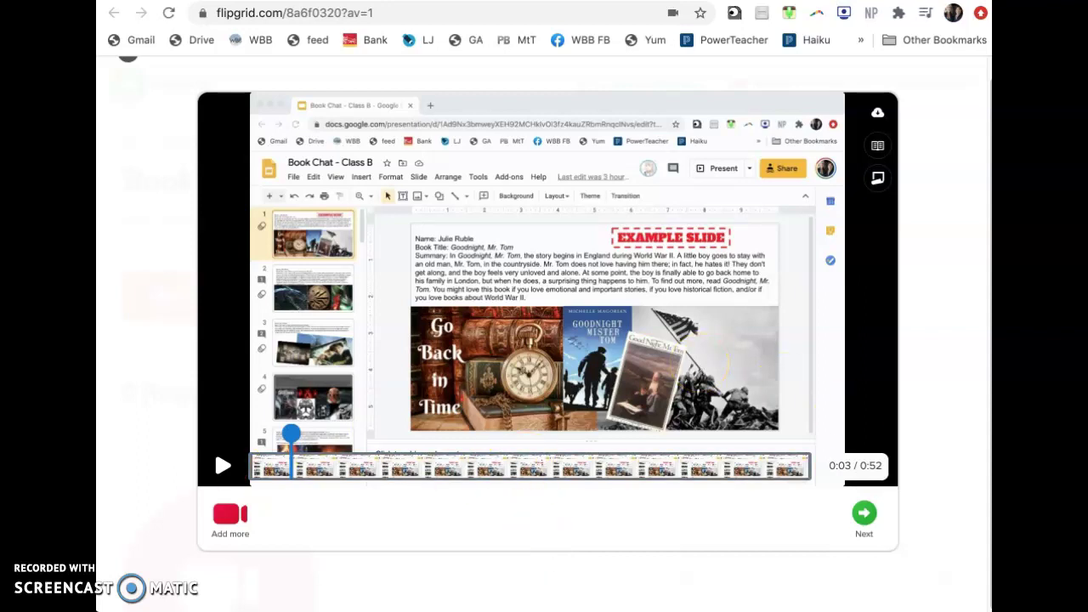
{"action": "left_click", "coordinate": [863, 517]}
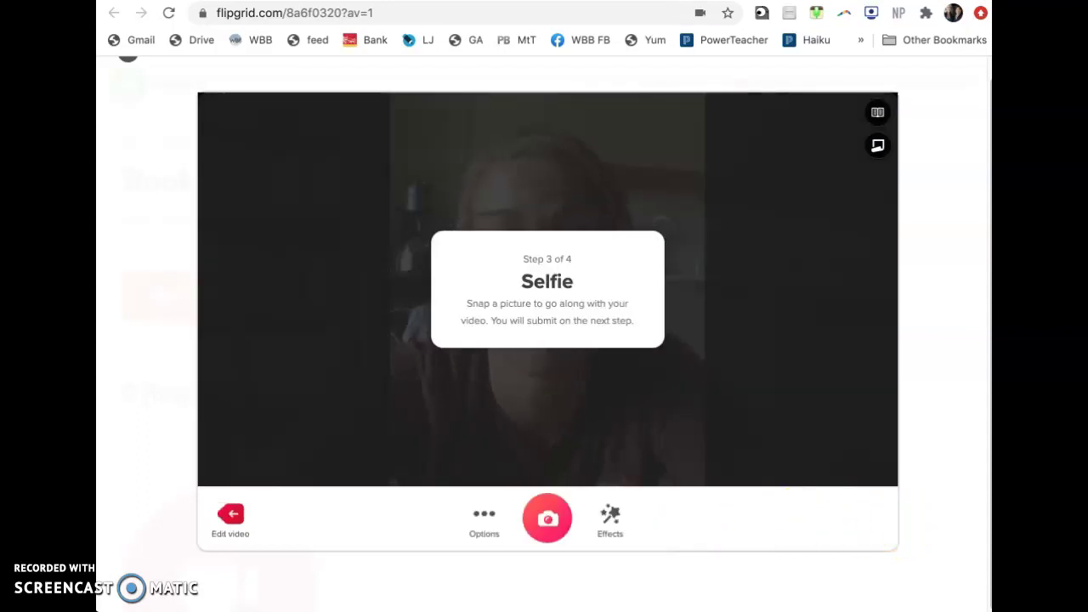
Take a selfie for the video and continue to the submission form
{"action": "left_click", "coordinate": [577, 323]}
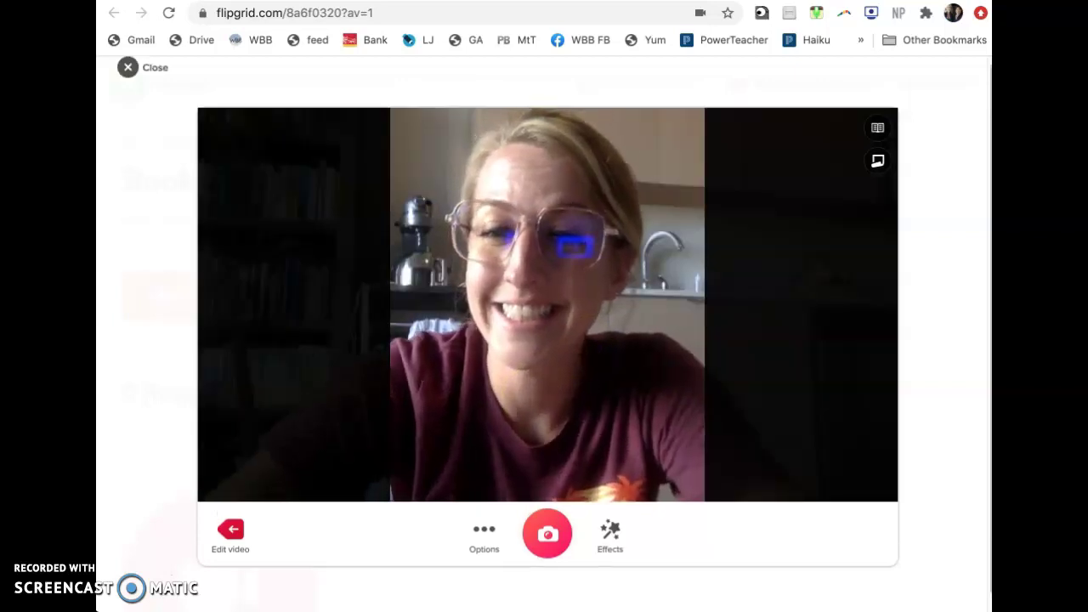
{"action": "left_click", "coordinate": [546, 535]}
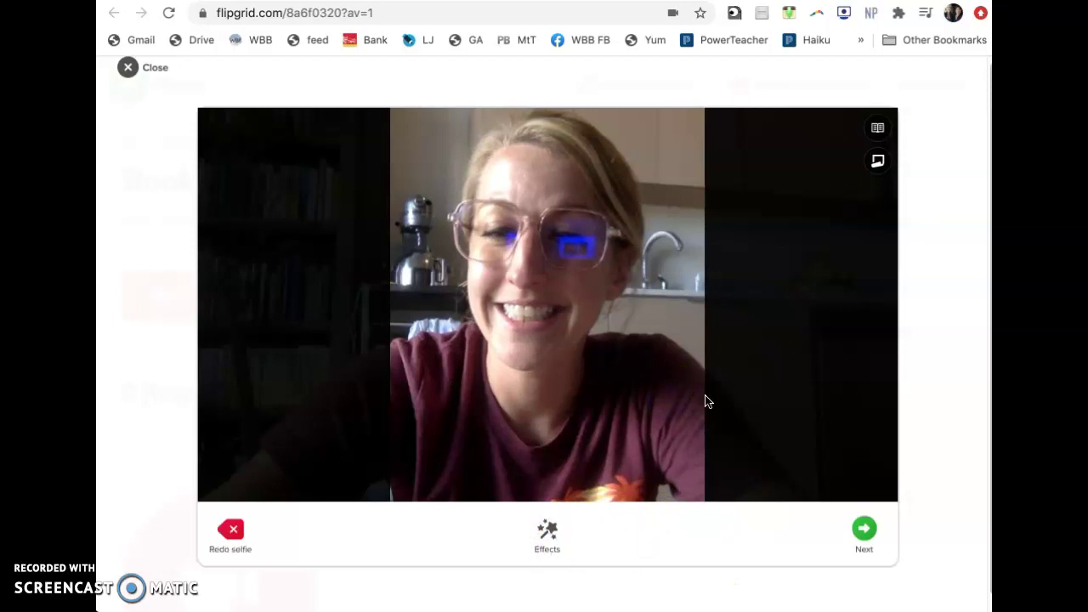
{"action": "left_click", "coordinate": [865, 528]}
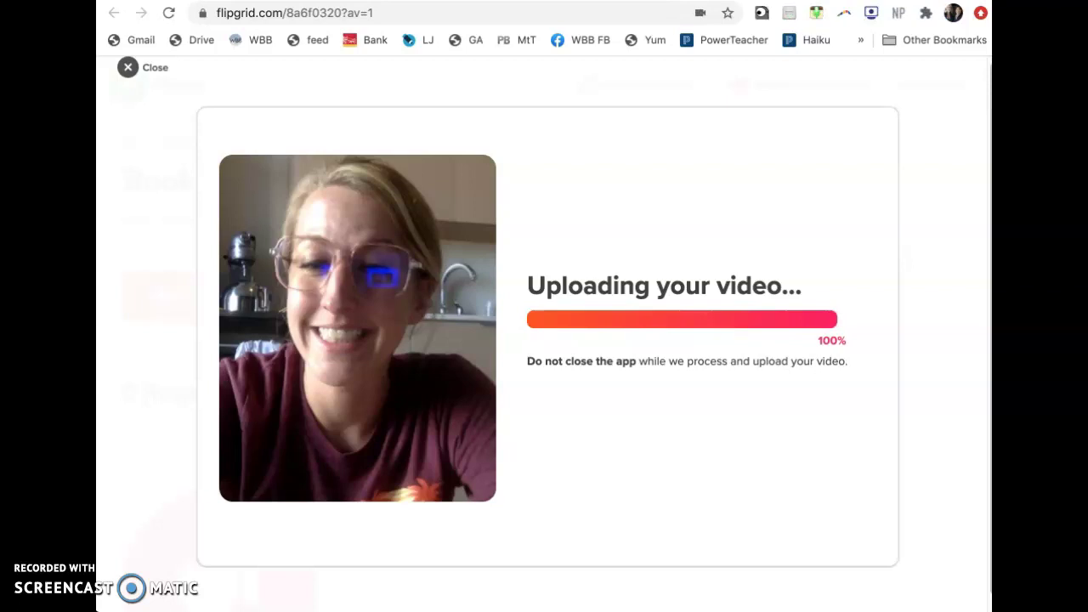
Enter the presenter's full name as display name and title the video "Goodnight, Mr. Tom"
{"action": "triple_click", "coordinate": [654, 258]}
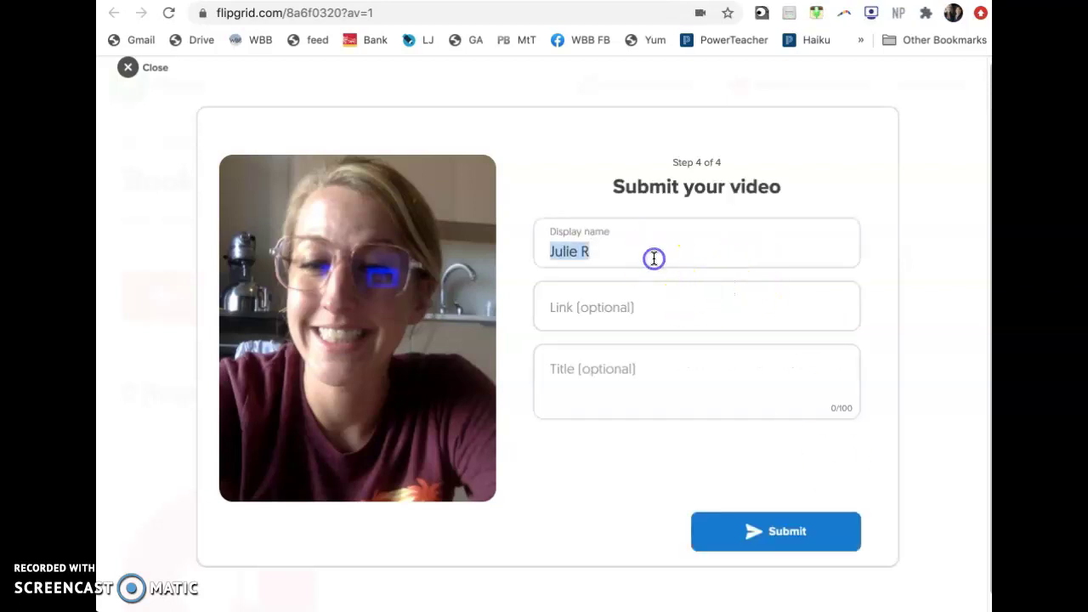
{"action": "type", "text": "Ju"}
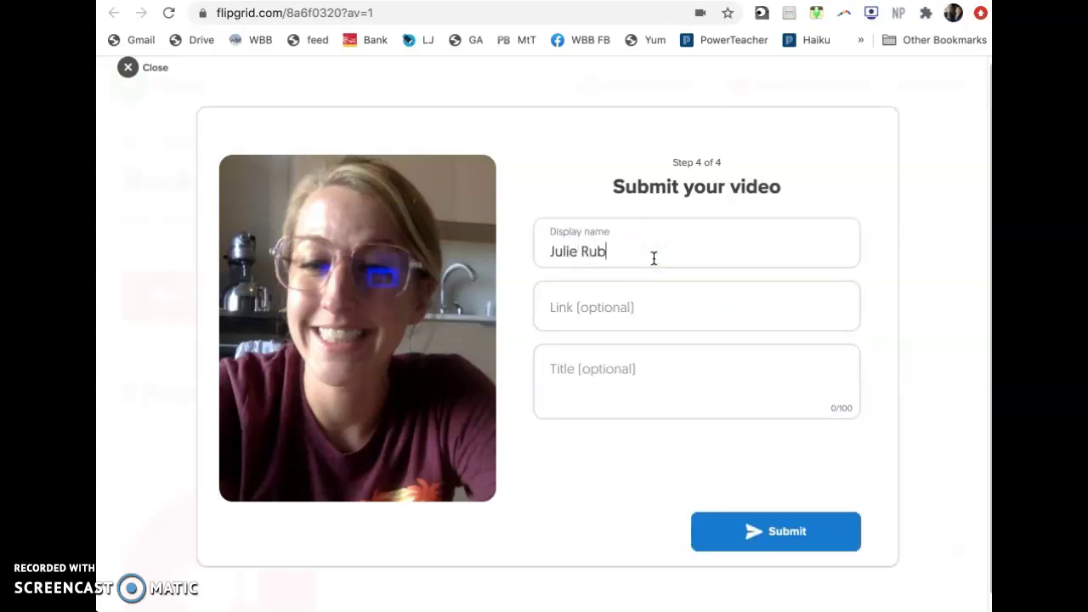
{"action": "left_click", "coordinate": [602, 302]}
{"action": "type", "text": "Goodnight, Mr. Tom"}
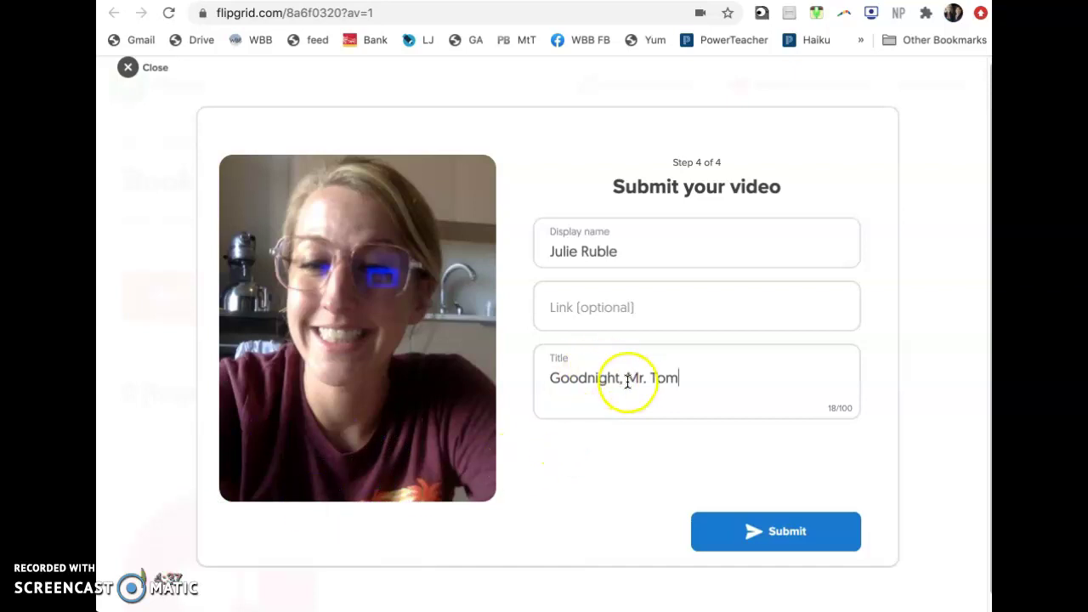
{"action": "left_click_drag", "start_coordinate": [685, 378], "coordinate": [549, 375]}
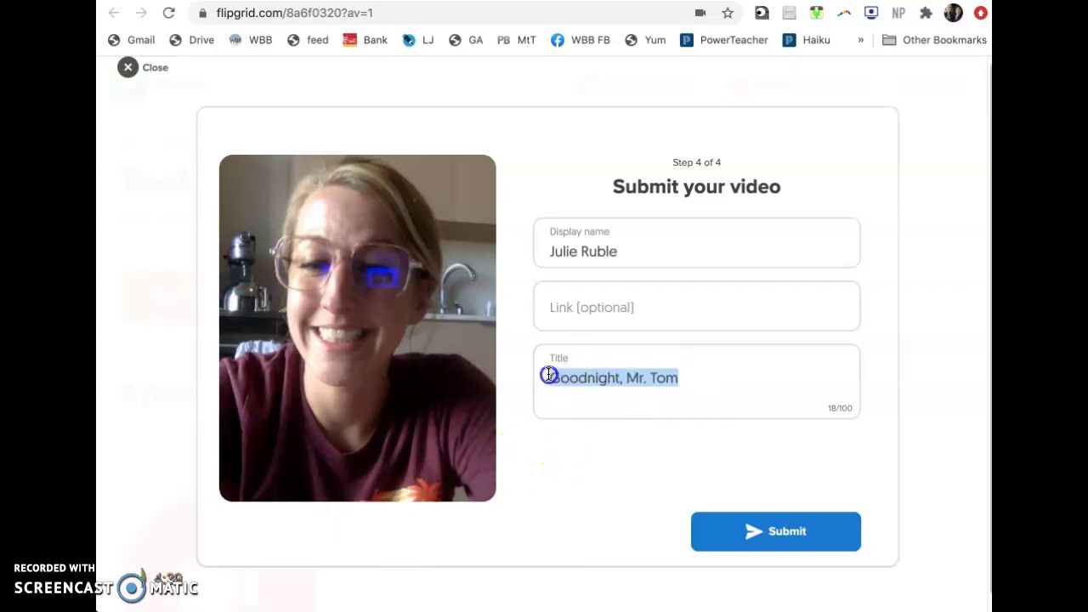
{"action": "left_click", "coordinate": [646, 396]}
Submit the video response and complete the process to return to the Book Chats topic
{"action": "left_click", "coordinate": [780, 532]}
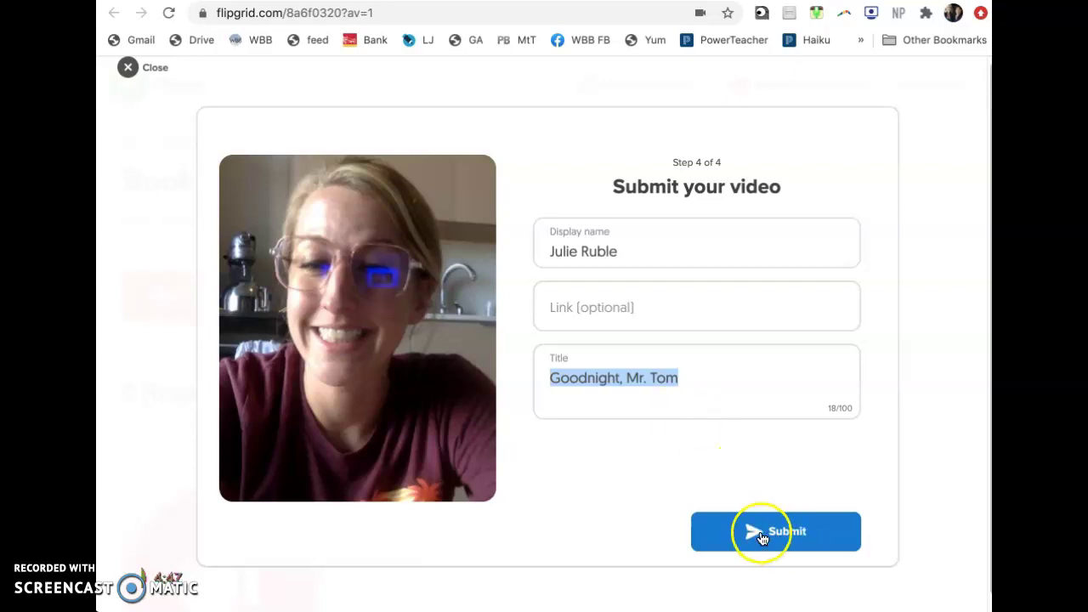
{"action": "left_click", "coordinate": [760, 469]}
{"action": "left_click", "coordinate": [593, 240]}
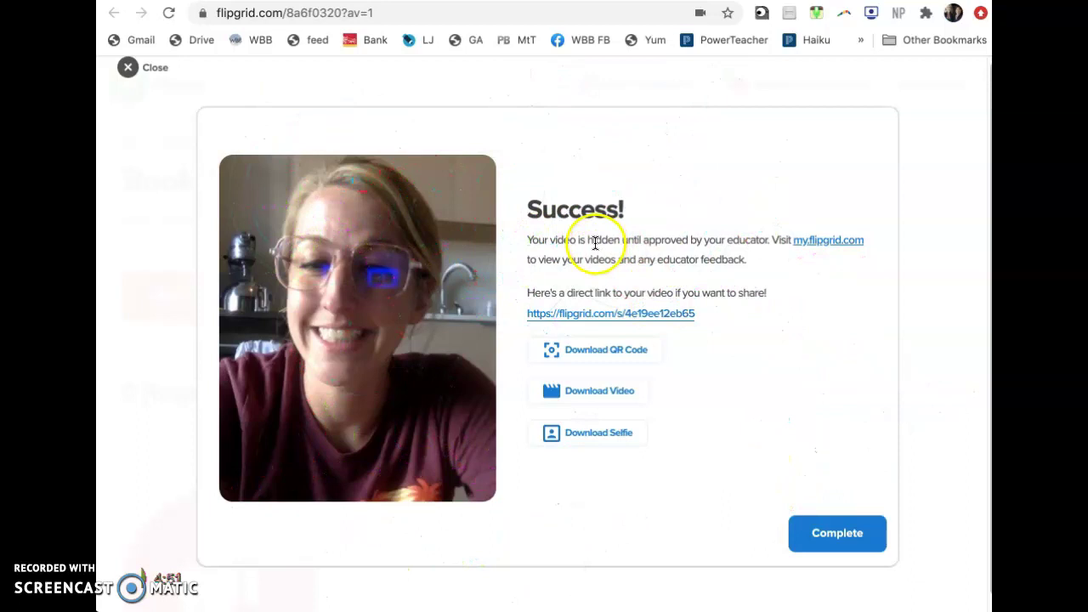
{"action": "left_click", "coordinate": [578, 214]}
{"action": "left_click", "coordinate": [675, 247]}
{"action": "left_click", "coordinate": [607, 252]}
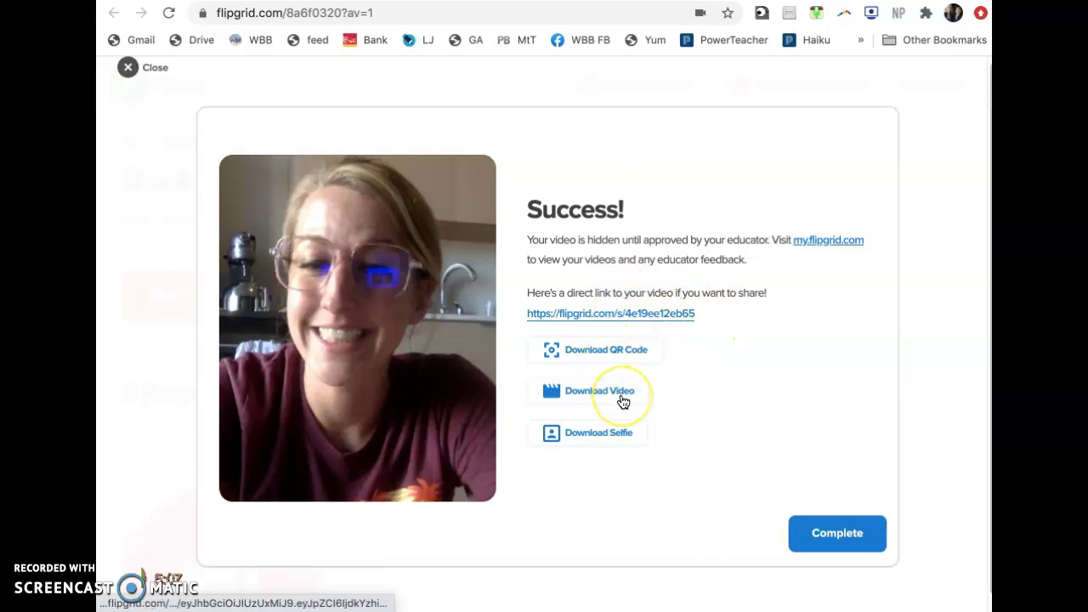
{"action": "left_click", "coordinate": [819, 532]}
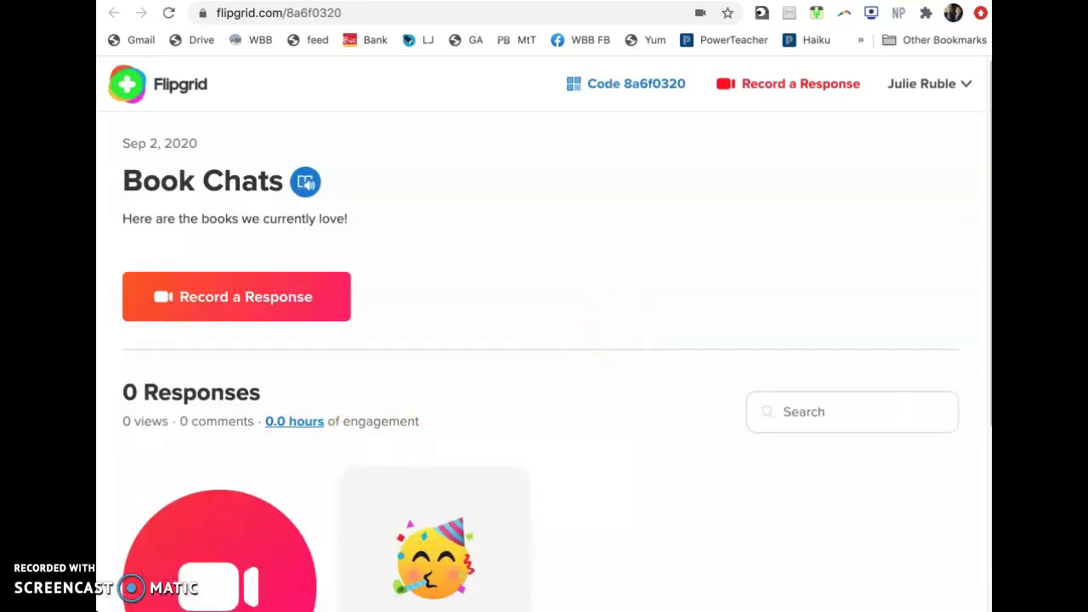